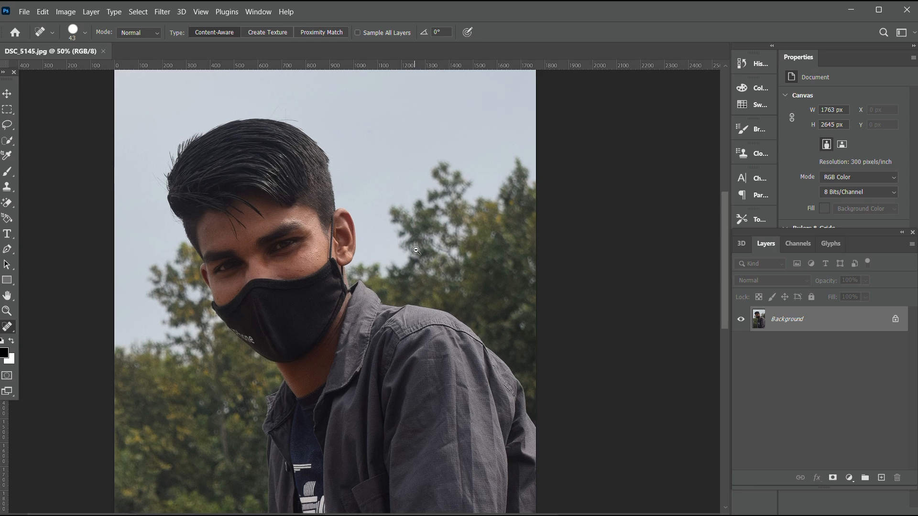
# - Unlock the Background layer of the portrait and duplicate it
pyautogui.scroll(-1, 417, 251)
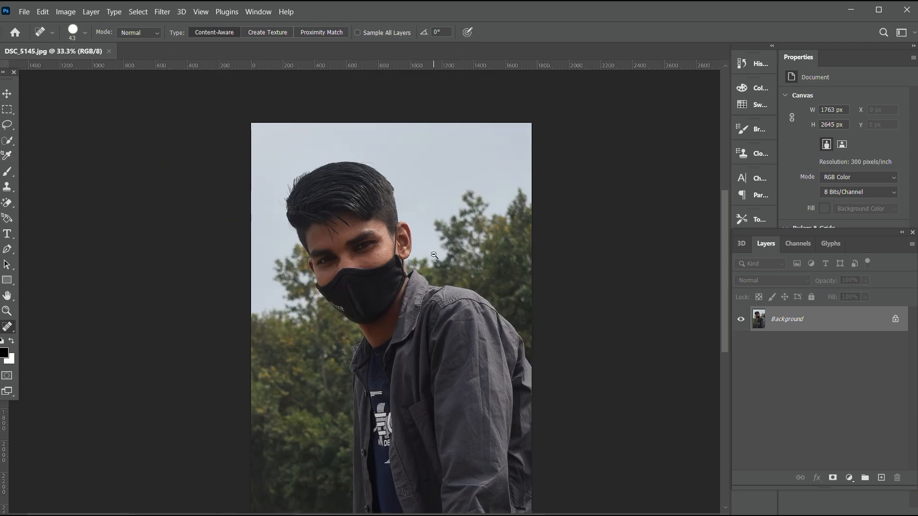
pyautogui.scroll(-1, 462, 261)
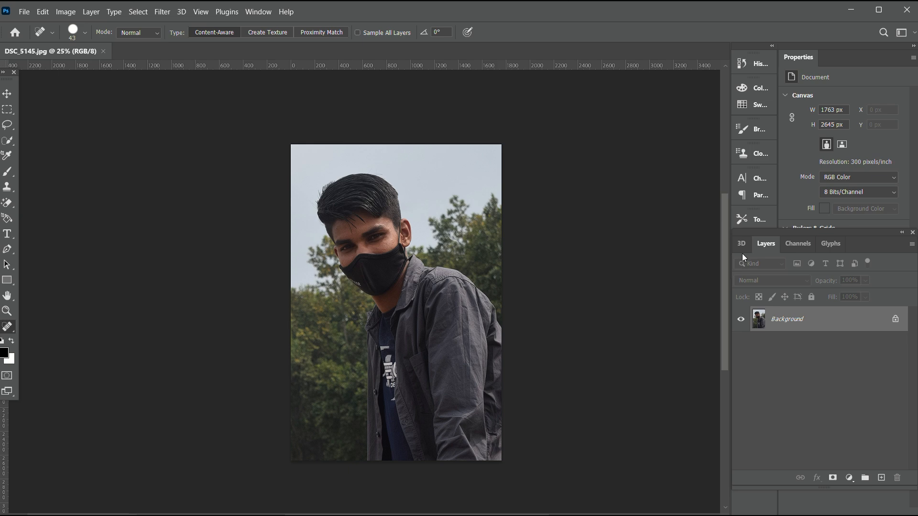
pyautogui.click(895, 323)
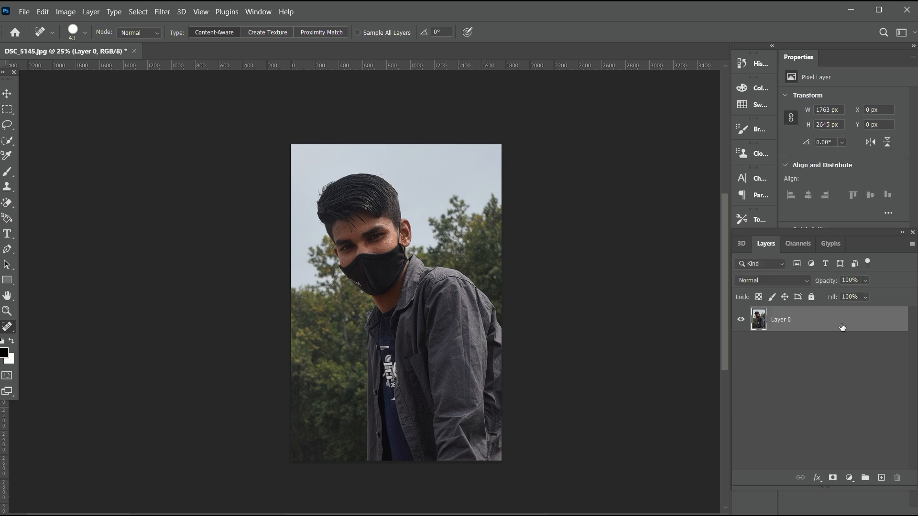
pyautogui.moveTo(895, 323); pyautogui.dragTo(880, 478)
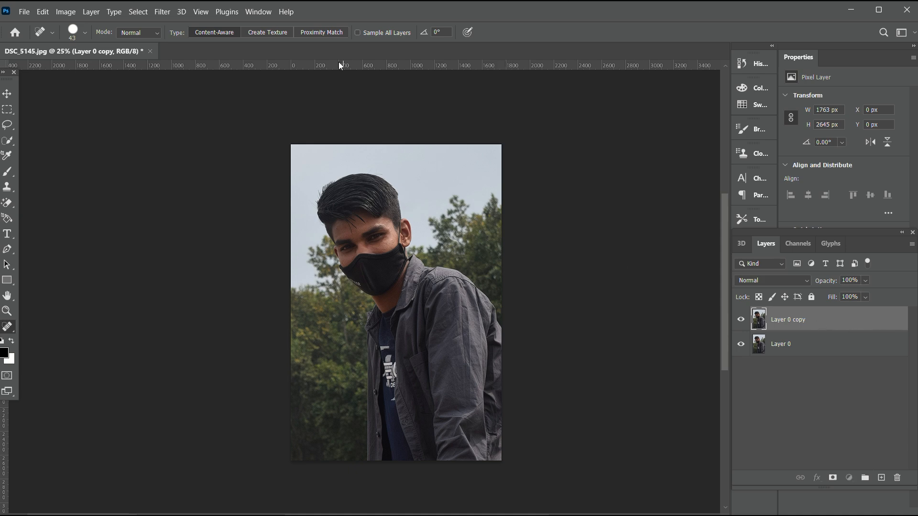
# - Open the Camera Raw Filter on the duplicated layer and set Temperature to -18 and Tint to -39
pyautogui.click(161, 13)
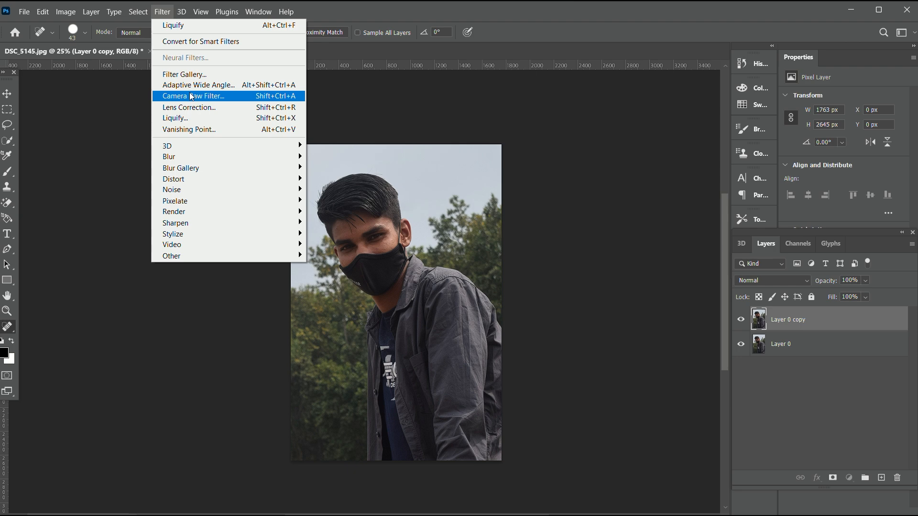
pyautogui.click(289, 102)
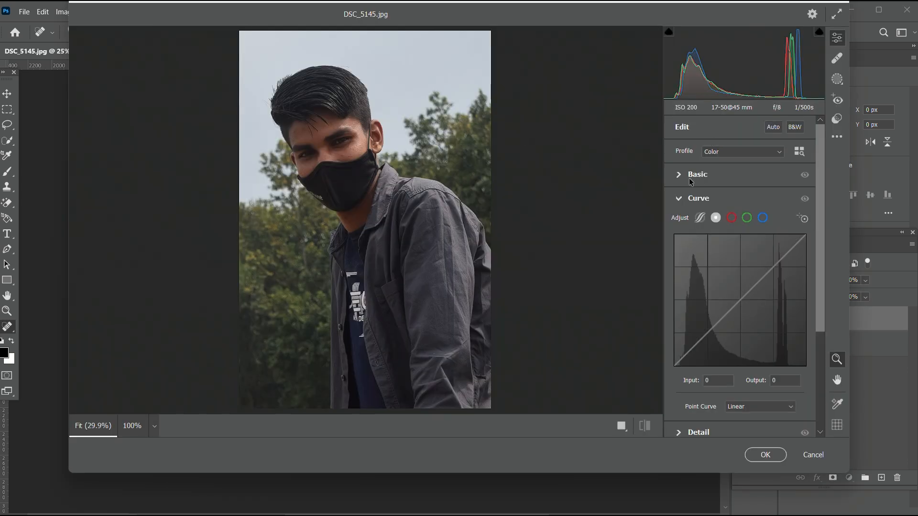
pyautogui.click(758, 181)
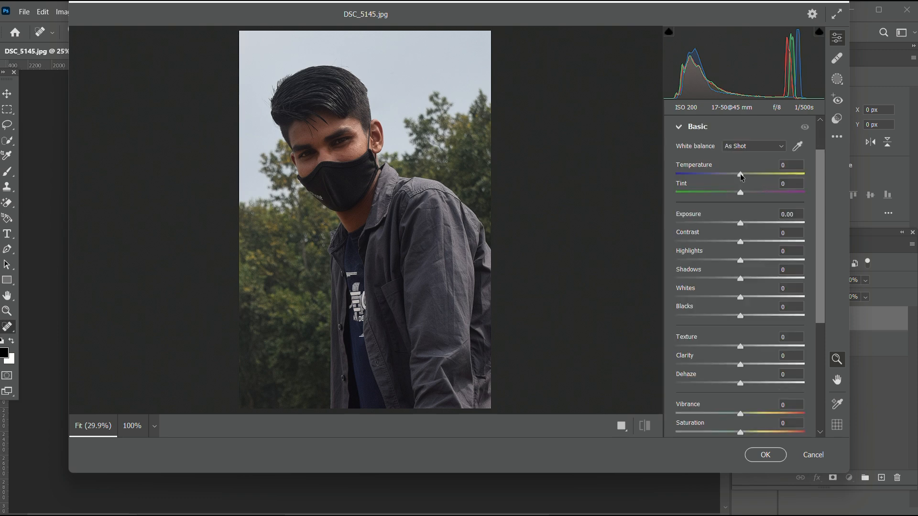
pyautogui.moveTo(740, 173); pyautogui.dragTo(715, 200)
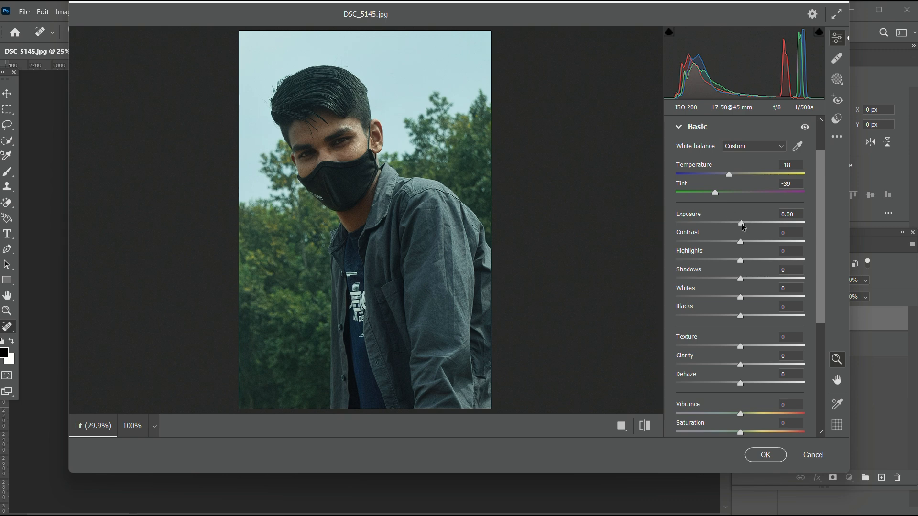
# - Set Exposure to +0.75, Contrast +10, Highlights +27, Shadows -15, Whites -9, Blacks +28, Texture +22 and Clarity -36
pyautogui.moveTo(741, 223); pyautogui.dragTo(758, 316)
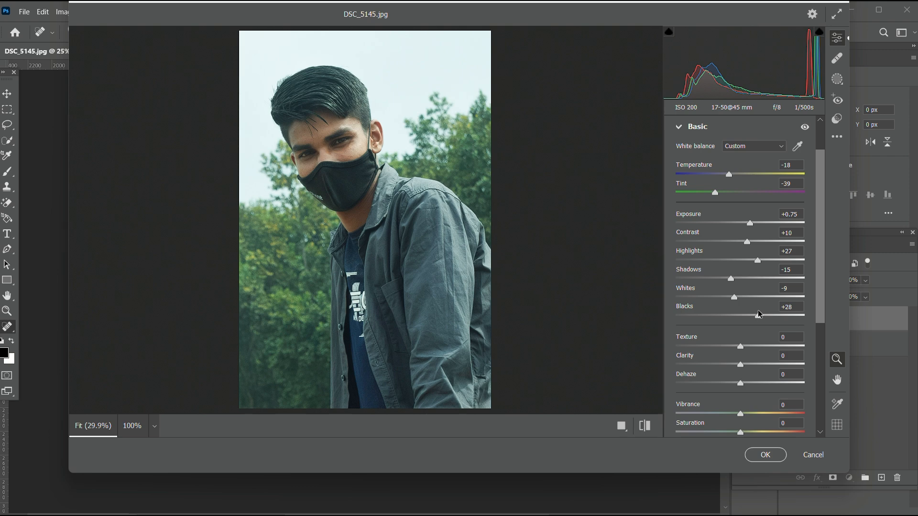
pyautogui.scroll(-3, 742, 312)
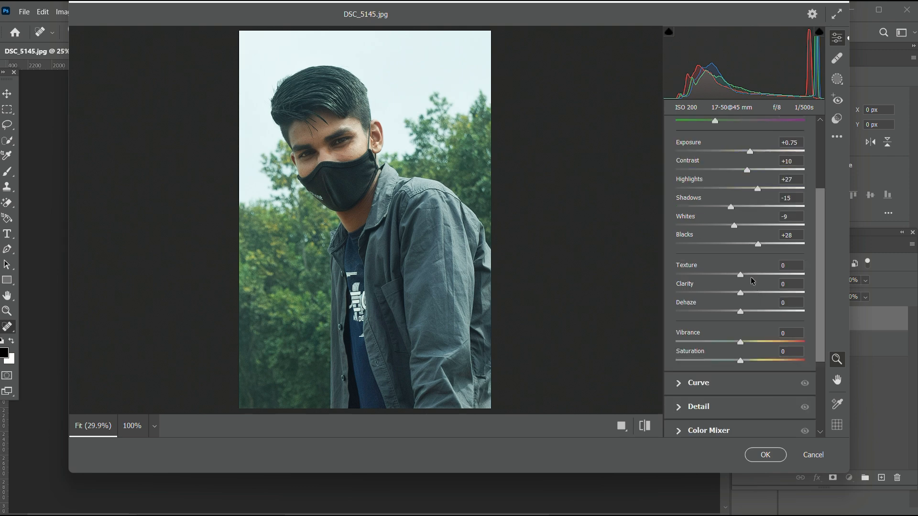
pyautogui.moveTo(742, 277); pyautogui.dragTo(720, 298)
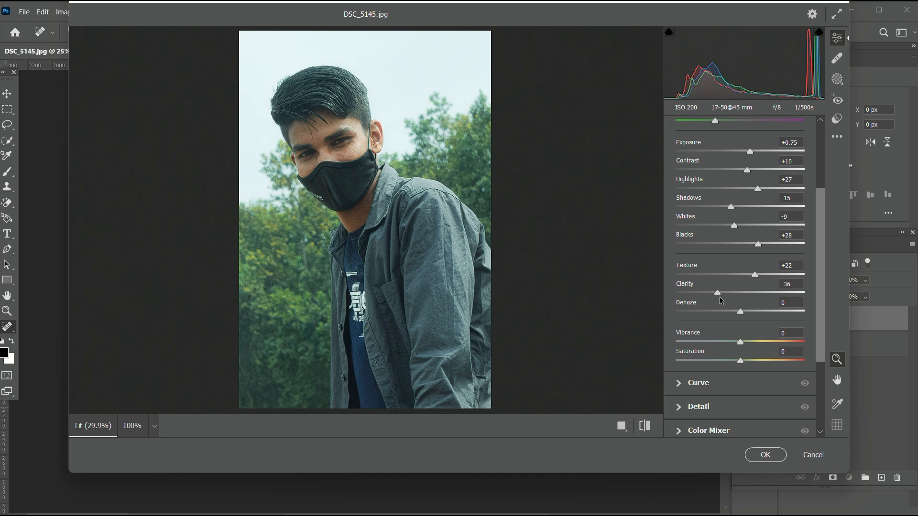
# - Shape the point curve into a gentle S with points at input 182, output 194 and input 98, output 92
pyautogui.scroll(-2, 719, 299)
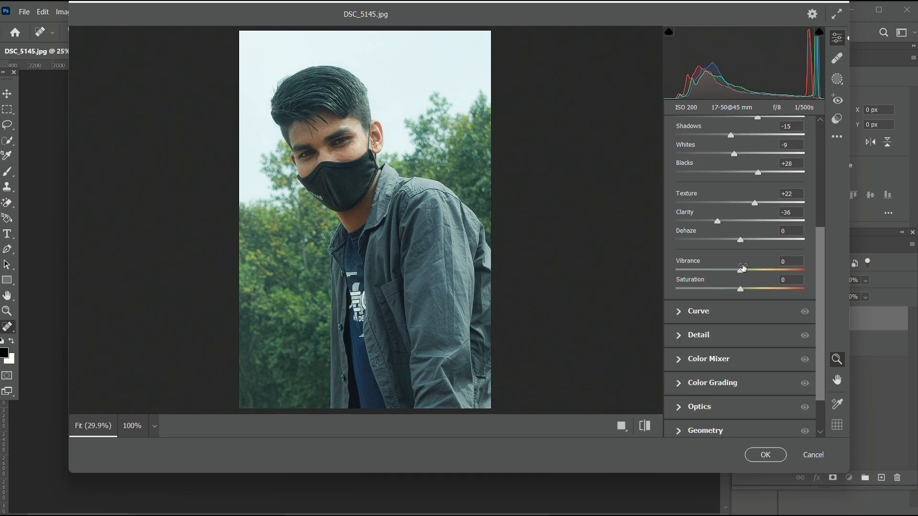
pyautogui.click(717, 329)
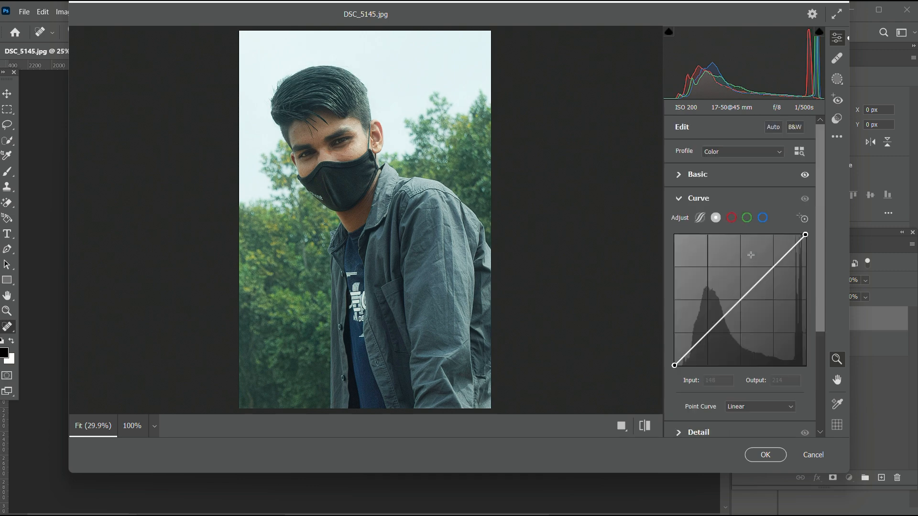
pyautogui.click(769, 269)
pyautogui.moveTo(769, 268); pyautogui.dragTo(767, 266)
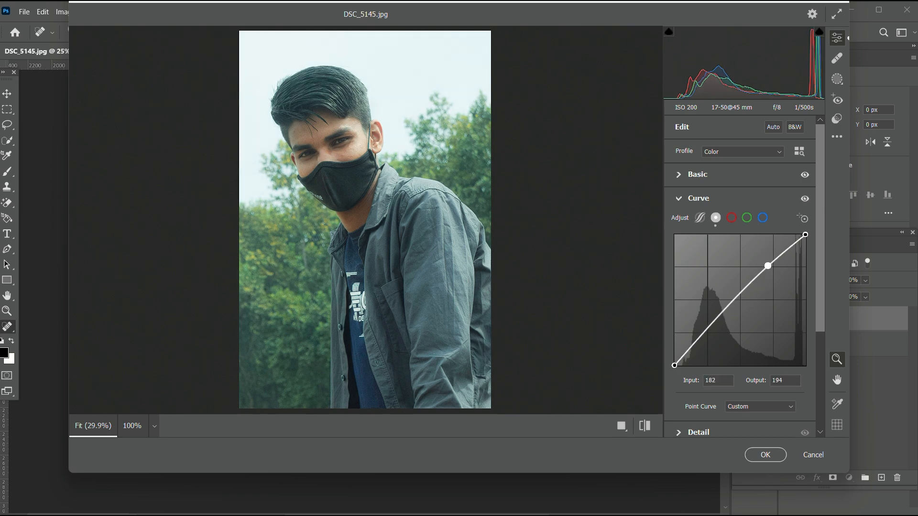
pyautogui.moveTo(724, 312); pyautogui.dragTo(725, 318)
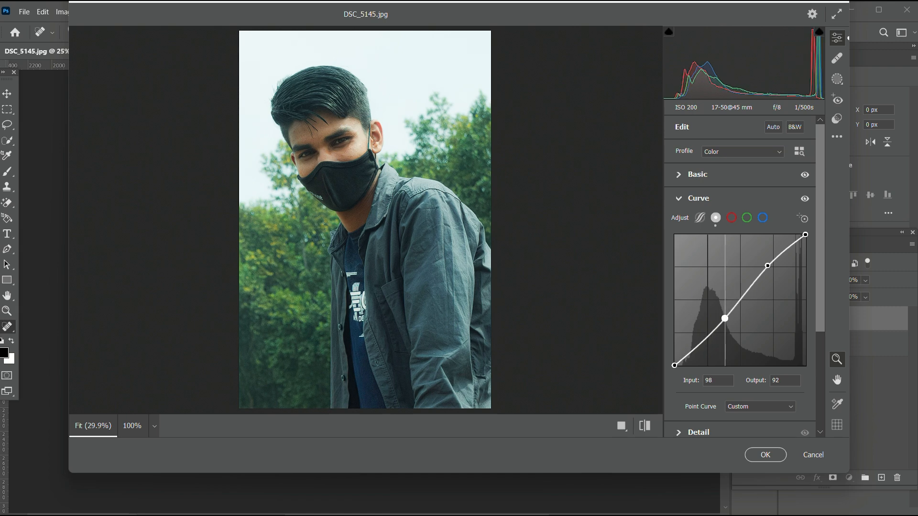
# - Set Noise Reduction to 66 and Color Noise Reduction to 48, and check the smoothing on the face
pyautogui.scroll(-3, 726, 301)
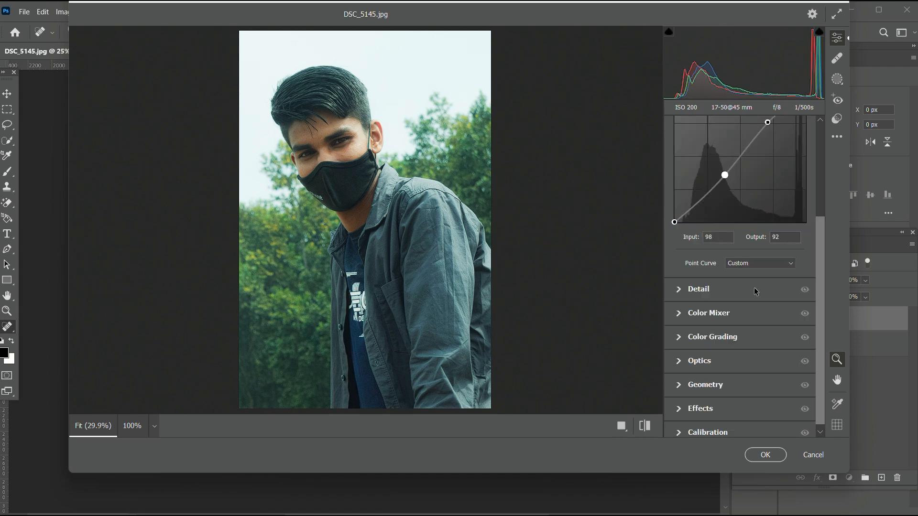
pyautogui.click(722, 289)
pyautogui.moveTo(676, 276); pyautogui.dragTo(761, 275)
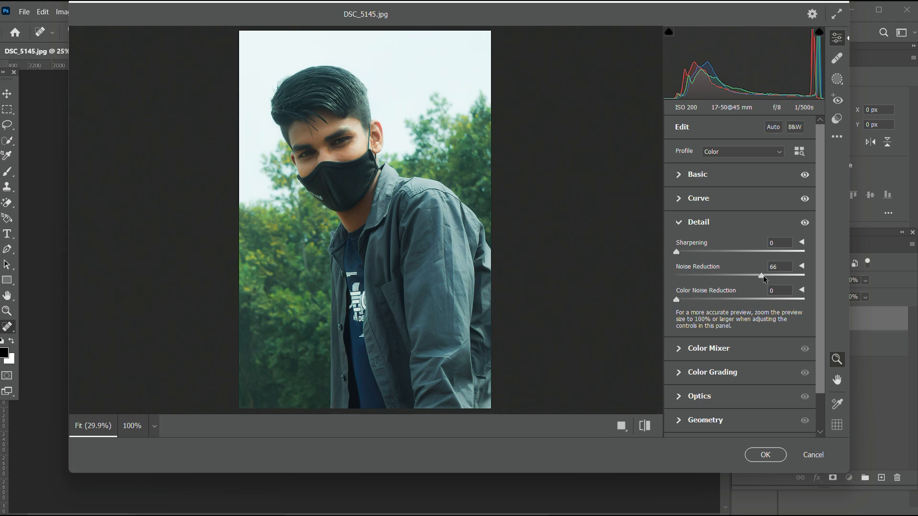
pyautogui.moveTo(676, 300); pyautogui.dragTo(739, 304)
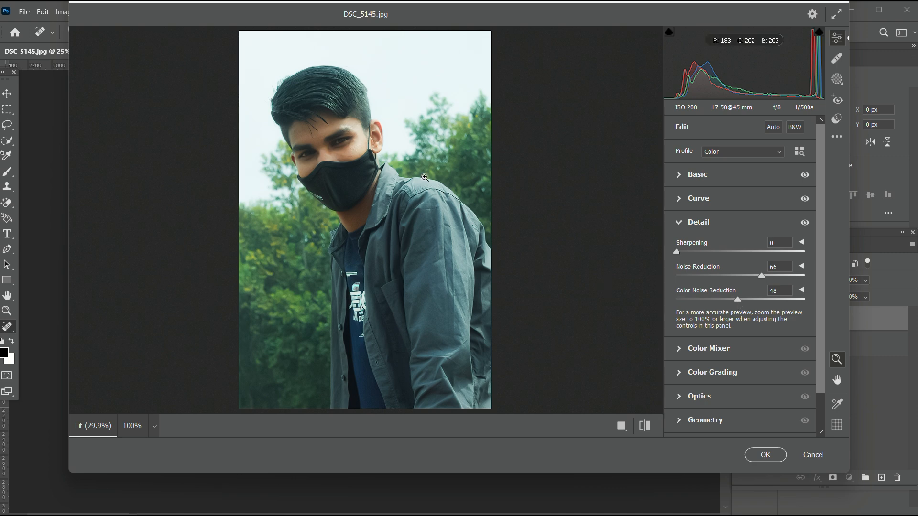
pyautogui.press('space')
pyautogui.moveTo(336, 148); pyautogui.dragTo(339, 147)
pyautogui.click(339, 148)
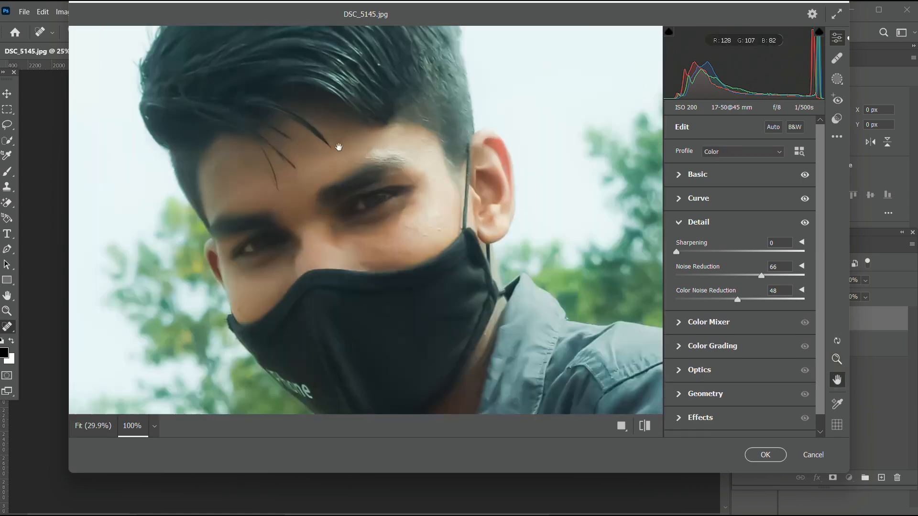
pyautogui.click(378, 165)
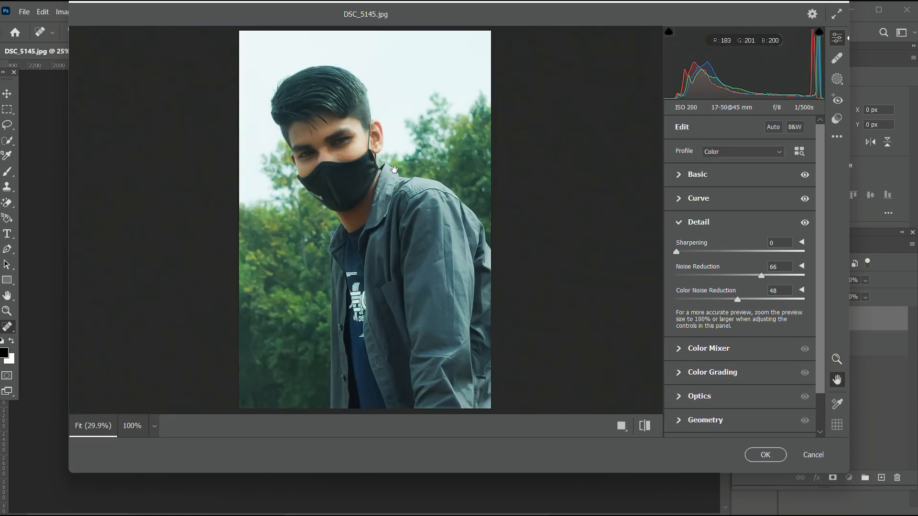
pyautogui.press('space')
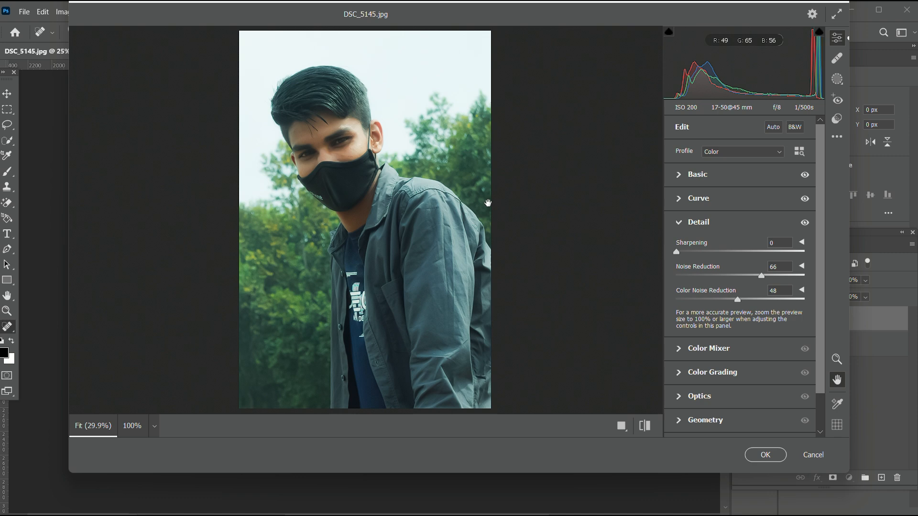
# - Set the Color Mixer hues to Reds -34, Oranges +21, Yellows -2, Greens -21, Aquas -7, Blues +57 and Purples -2, and apply the filter
pyautogui.click(701, 348)
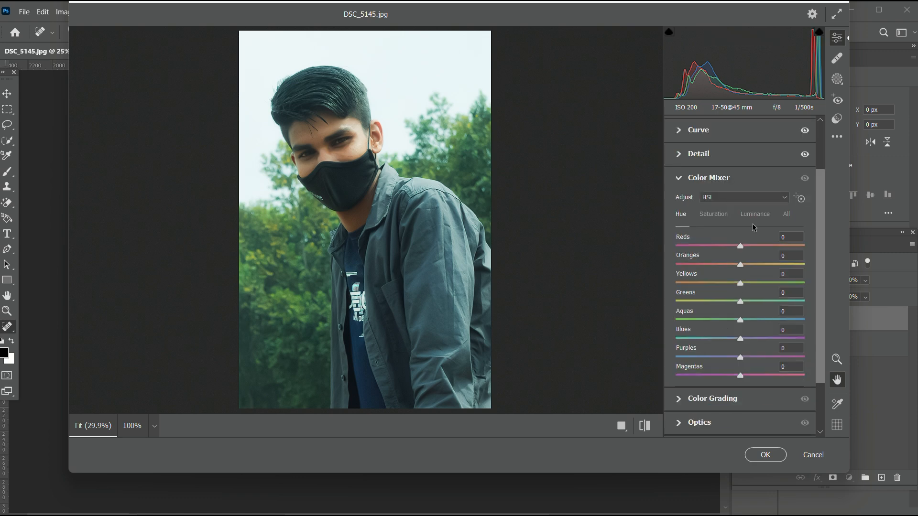
pyautogui.moveTo(740, 246); pyautogui.dragTo(725, 245)
pyautogui.moveTo(740, 264); pyautogui.dragTo(742, 358)
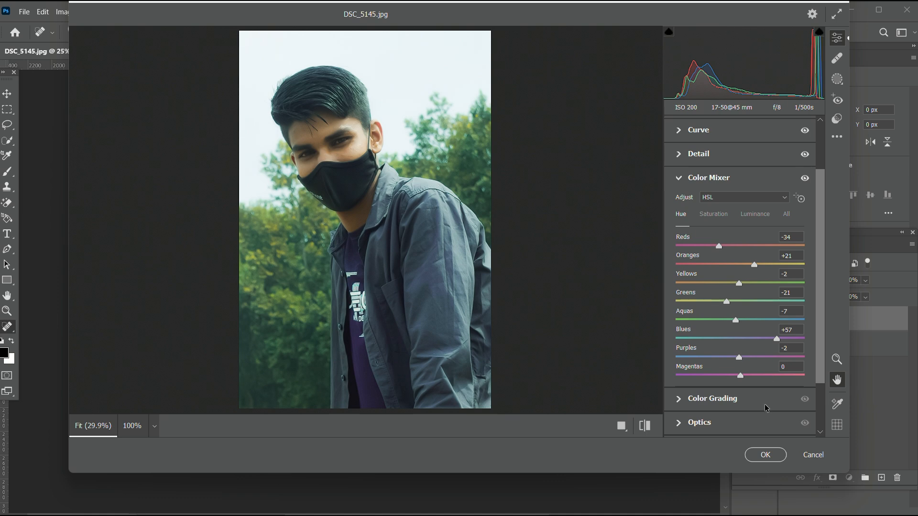
pyautogui.click(764, 455)
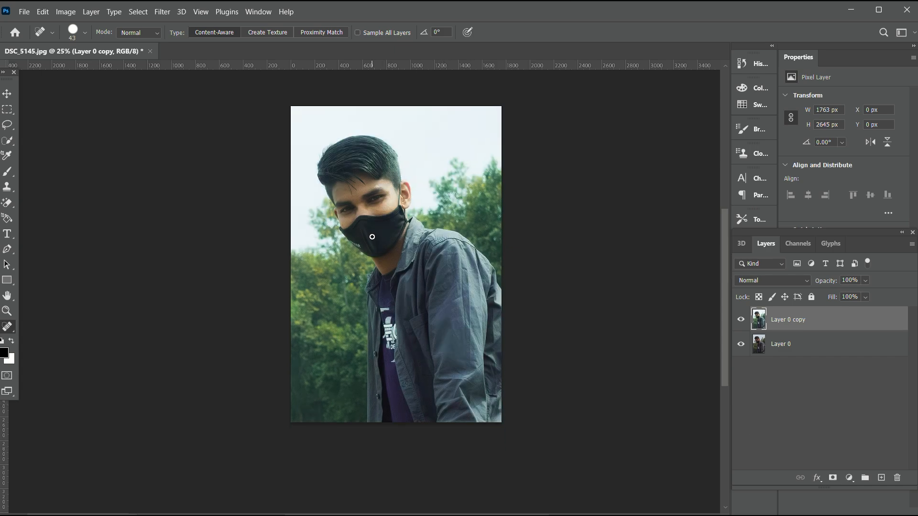
# - Examine the filtered portrait up close and compare it with the original by toggling layer visibility
pyautogui.keyDown('ctrl'); pyautogui.click(359, 200); pyautogui.keyUp('ctrl')
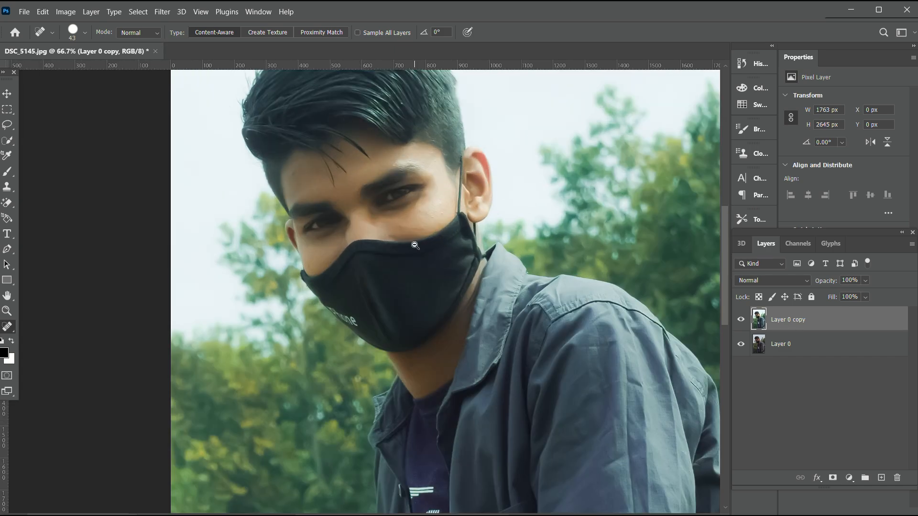
pyautogui.keyDown('alt'); pyautogui.click(413, 246); pyautogui.keyUp('alt')
pyautogui.moveTo(455, 273); pyautogui.dragTo(406, 258)
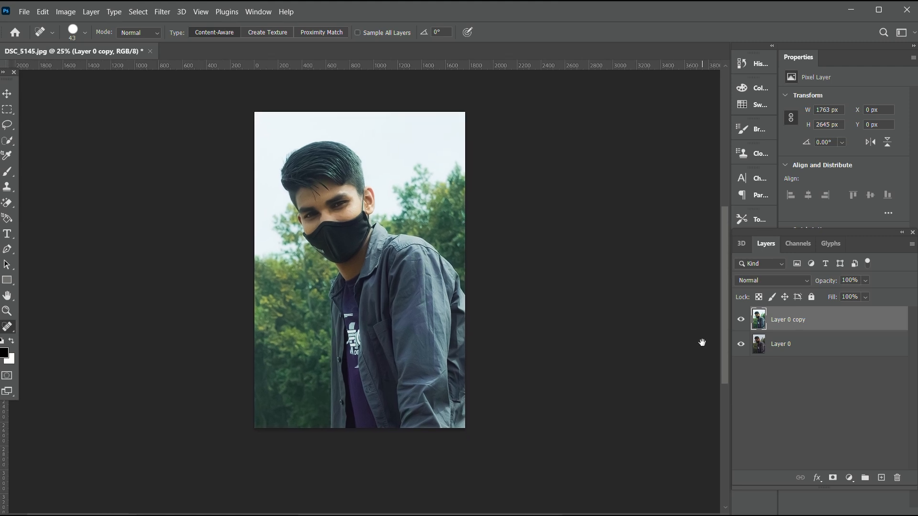
pyautogui.click(739, 344)
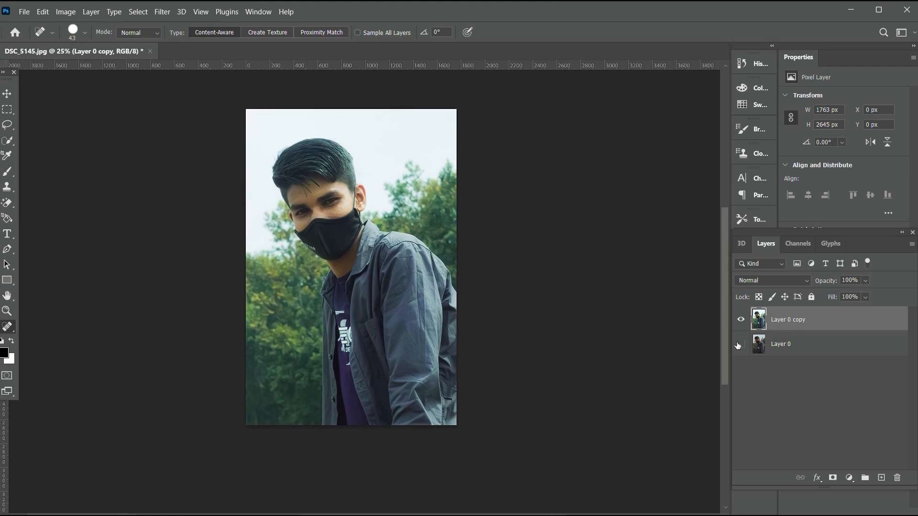
pyautogui.click(739, 344)
pyautogui.click(739, 320)
pyautogui.click(739, 321)
pyautogui.click(739, 321)
# - Apply Levels to the layer copy with the white input level at 226 and the black input level slightly raised
pyautogui.hotkey('ctrl', 'l')
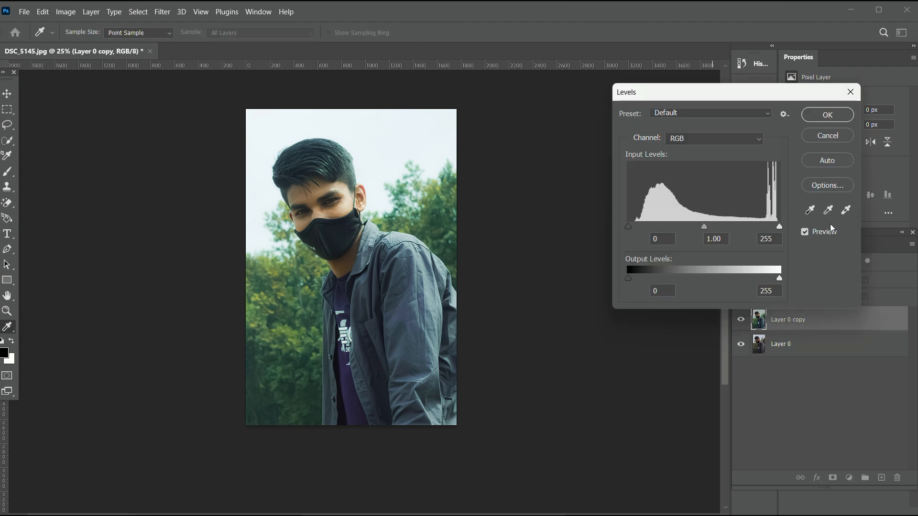
pyautogui.moveTo(779, 227); pyautogui.dragTo(764, 228)
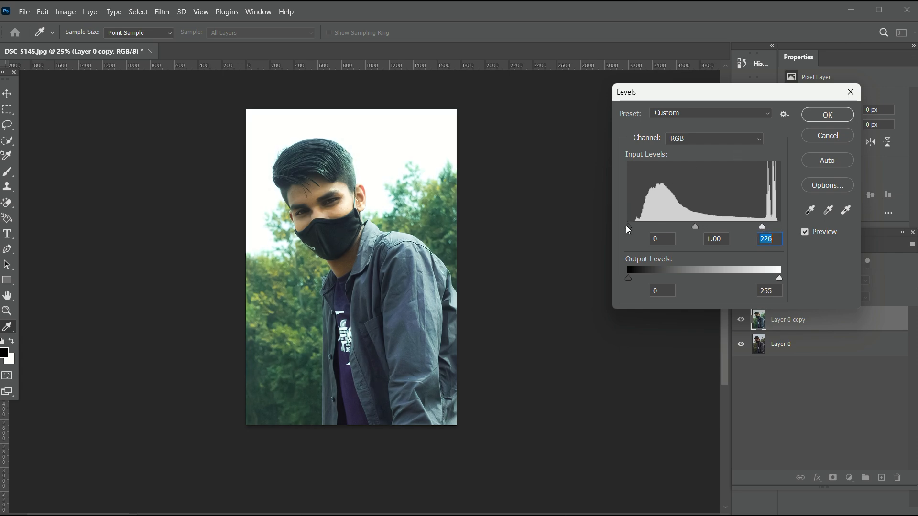
pyautogui.moveTo(628, 228)
pyautogui.mouseDown()
pyautogui.moveTo(650, 230)
pyautogui.moveTo(635, 231)
pyautogui.mouseUp()
pyautogui.click(827, 115)
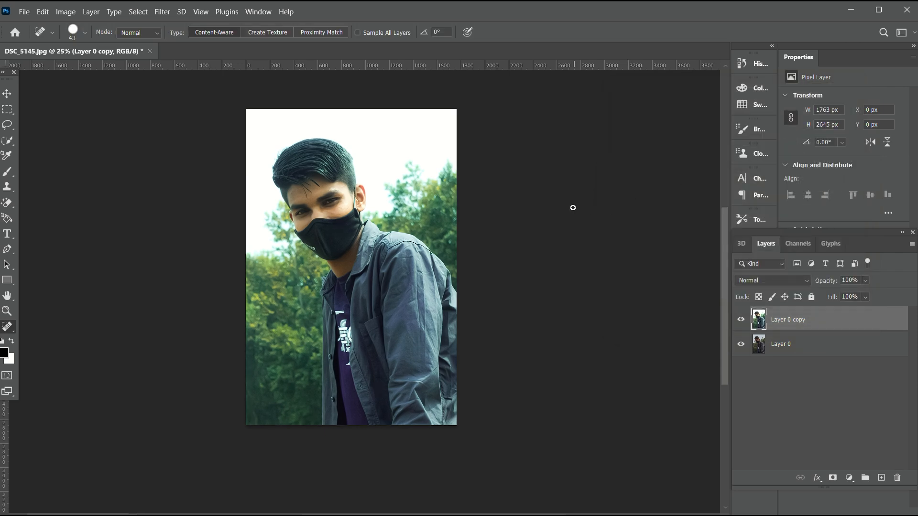
# - Inspect the portrait's face, jacket and overall tones, and switch to the Move tool
pyautogui.keyDown('ctrl'); pyautogui.click(347, 220); pyautogui.keyUp('ctrl')
pyautogui.keyDown('ctrl'); pyautogui.click(346, 220); pyautogui.keyUp('ctrl')
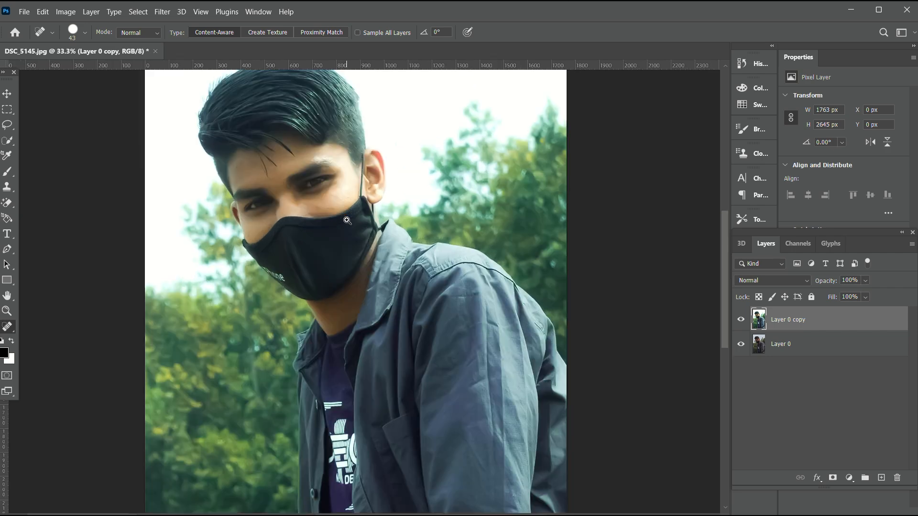
pyautogui.keyDown('ctrl'); pyautogui.click(346, 221); pyautogui.keyUp('ctrl')
pyautogui.keyDown('ctrl'); pyautogui.click(346, 220); pyautogui.keyUp('ctrl')
pyautogui.scroll(-5, 346, 221)
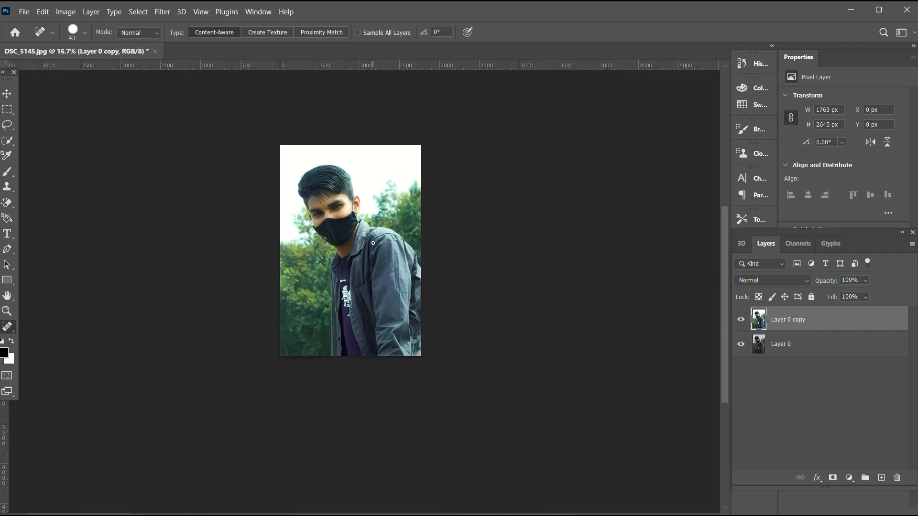
pyautogui.moveTo(370, 242); pyautogui.dragTo(411, 250)
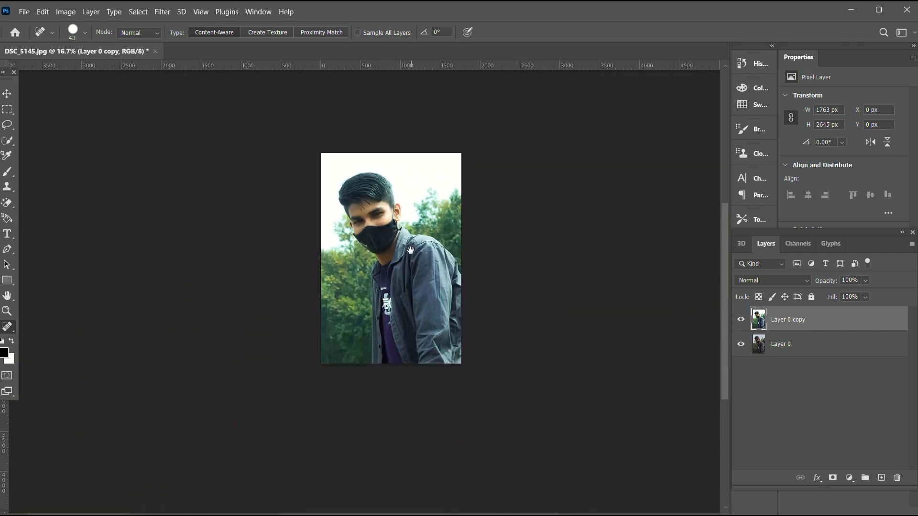
pyautogui.click(6, 94)
pyautogui.scroll(3, 395, 259)
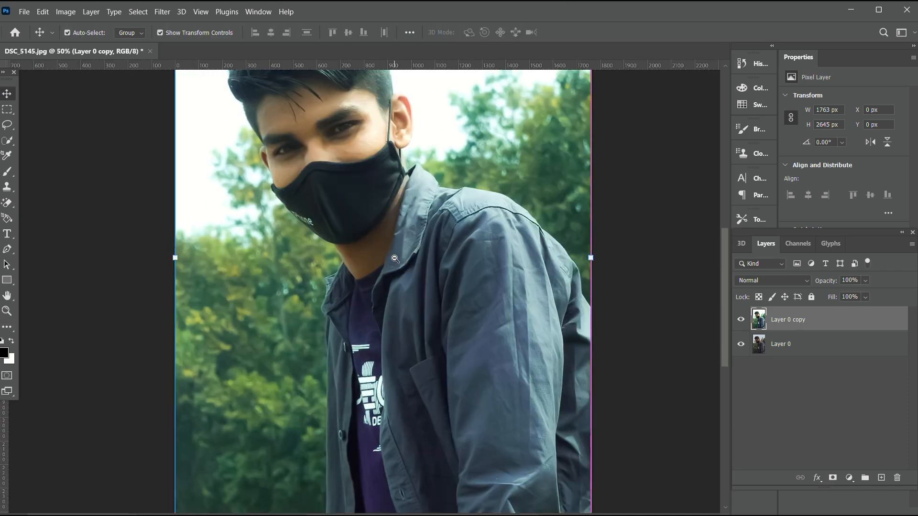
pyautogui.scroll(-2, 394, 259)
pyautogui.scroll(-3, 395, 259)
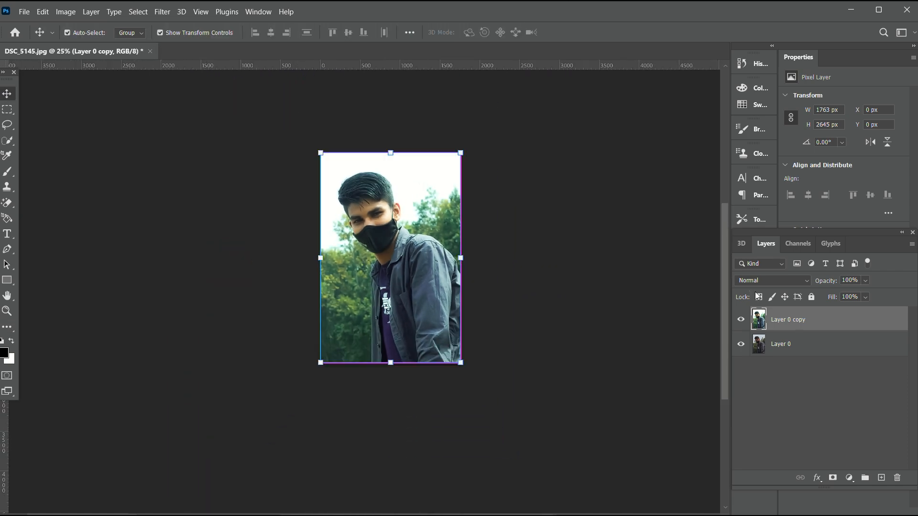
# - Compare the graded layer copy with the original by toggling its visibility, and examine the face and mask at several magnifications
pyautogui.click(742, 321)
pyautogui.click(741, 320)
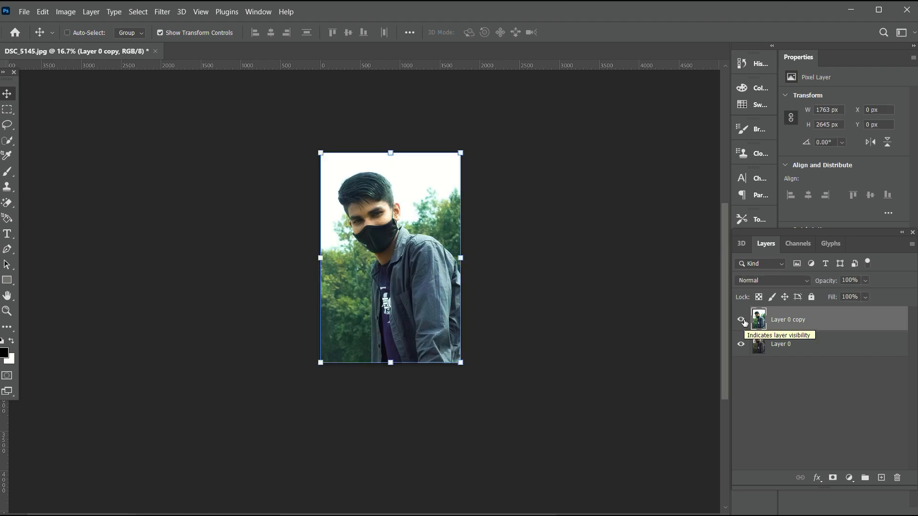
pyautogui.keyDown('ctrl'); pyautogui.click(369, 221); pyautogui.keyUp('ctrl')
pyautogui.keyDown('ctrl'); pyautogui.click(370, 221); pyautogui.keyUp('ctrl')
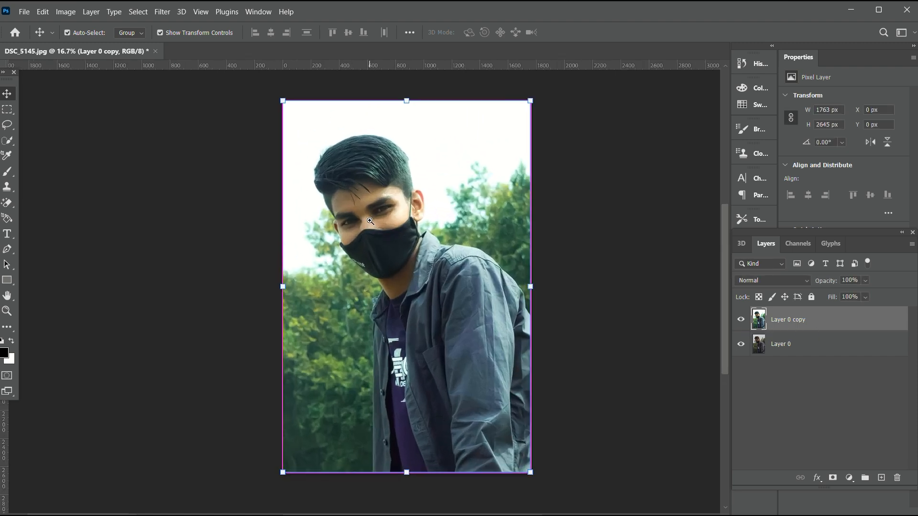
pyautogui.keyDown('ctrl'); pyautogui.keyDown('alt'); pyautogui.click(393, 222); pyautogui.keyUp('alt'); pyautogui.keyUp('ctrl')
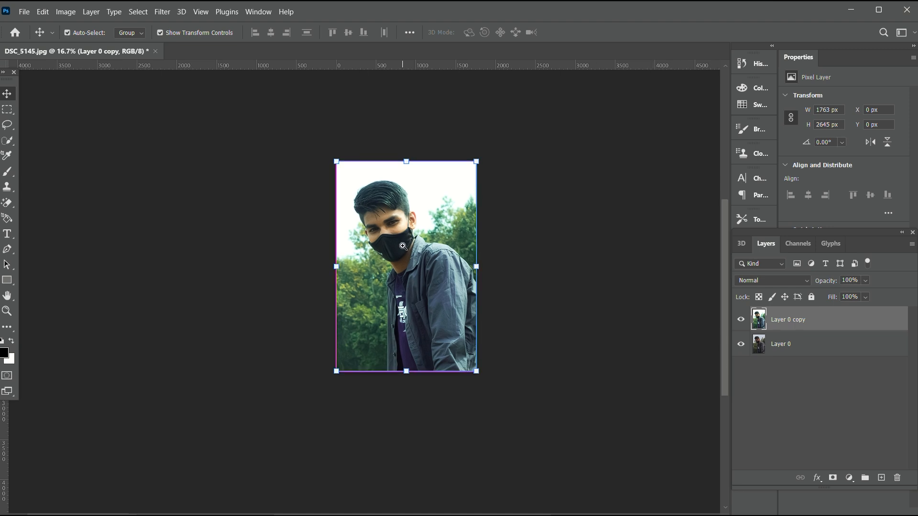
pyautogui.scroll(3, 403, 246)
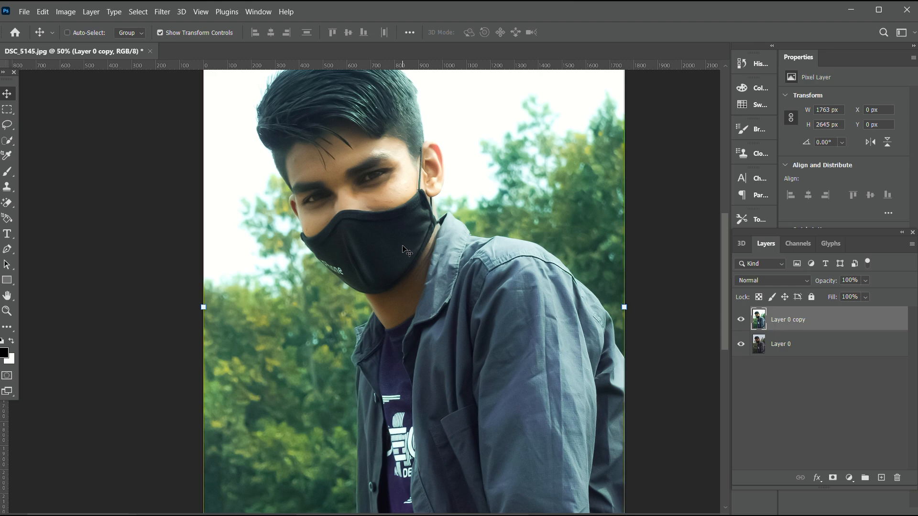
pyautogui.keyDown('ctrl'); pyautogui.keyDown('alt'); pyautogui.click(402, 246); pyautogui.keyUp('alt'); pyautogui.keyUp('ctrl')
pyautogui.keyDown('ctrl'); pyautogui.keyDown('alt'); pyautogui.click(414, 253); pyautogui.keyUp('alt'); pyautogui.keyUp('ctrl')
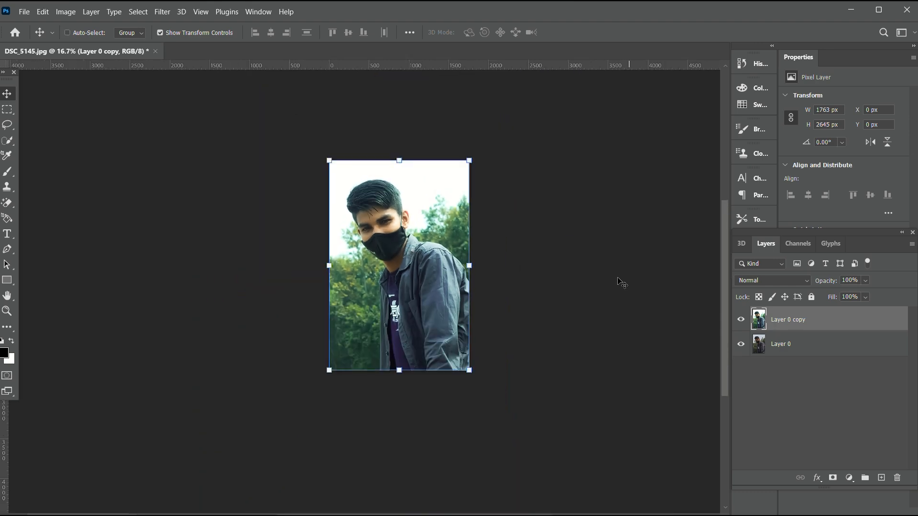
# - Apply a Hue/Saturation adjustment to the layer copy with the master hue shifted slightly upward
pyautogui.hotkey('ctrl', 'm')
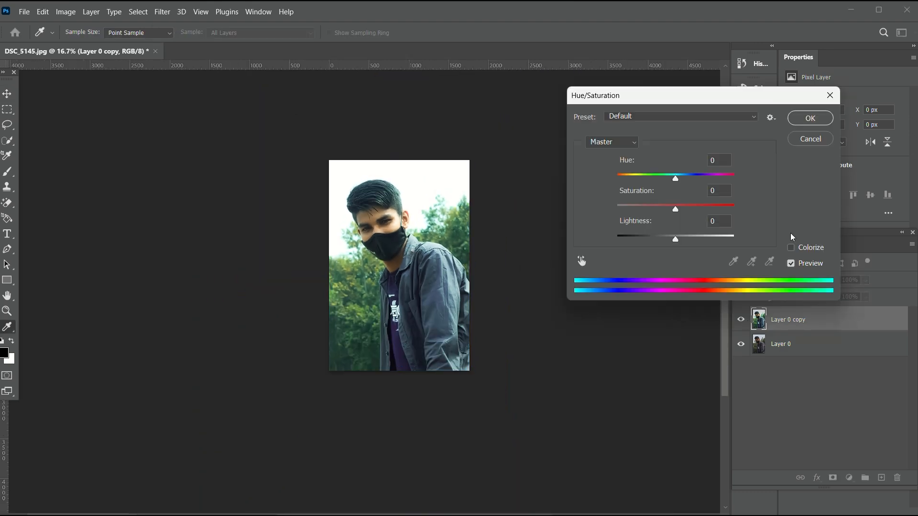
pyautogui.moveTo(675, 178)
pyautogui.mouseDown()
pyautogui.moveTo(661, 180)
pyautogui.moveTo(677, 180)
pyautogui.mouseUp()
pyautogui.click(810, 118)
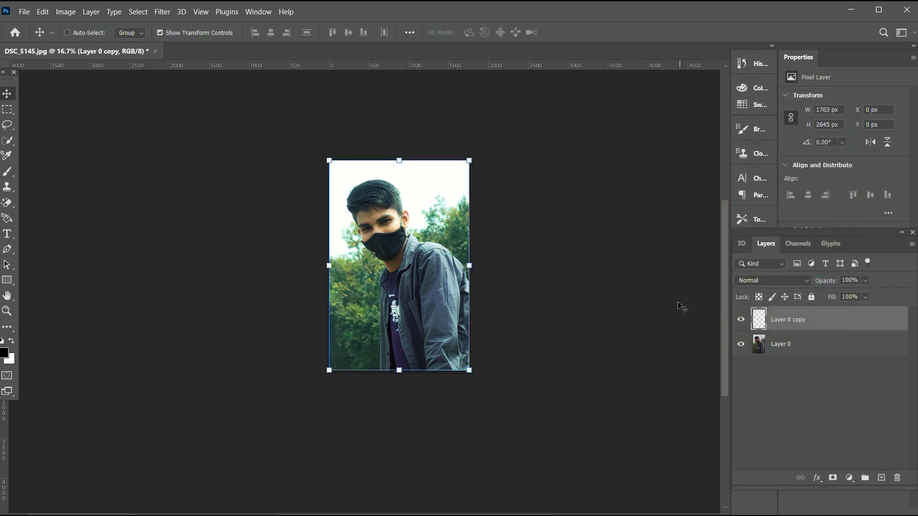
# - Review the hue-adjusted portrait up close and as a whole, toggling the layer copy's visibility to compare it with the original
pyautogui.scroll(4, 391, 255)
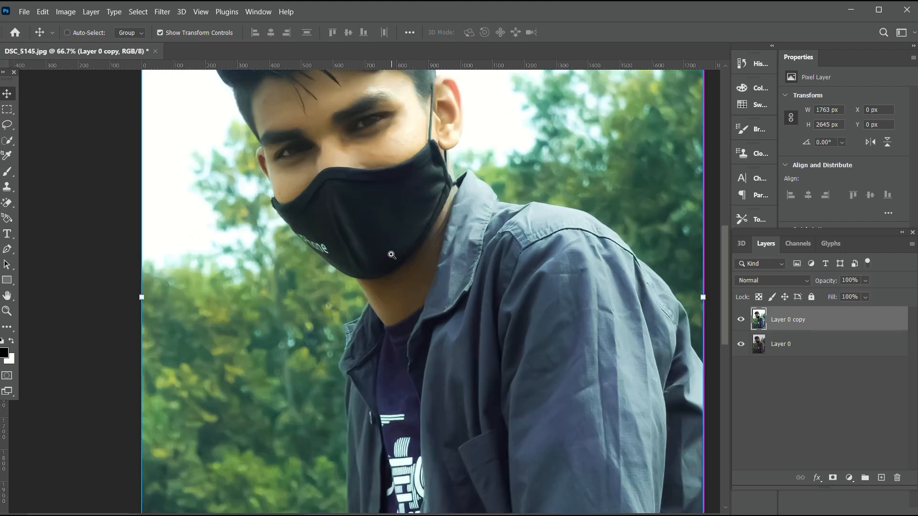
pyautogui.scroll(-3, 391, 254)
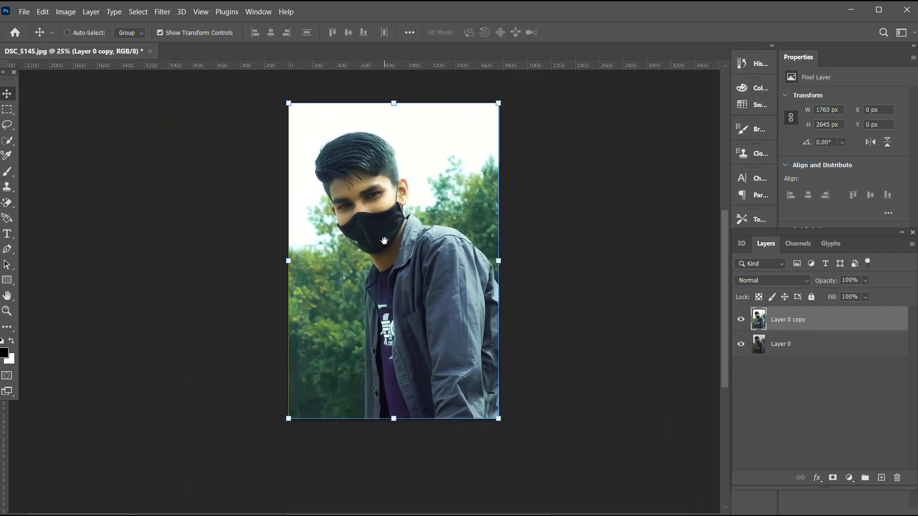
pyautogui.scroll(-1, 384, 240)
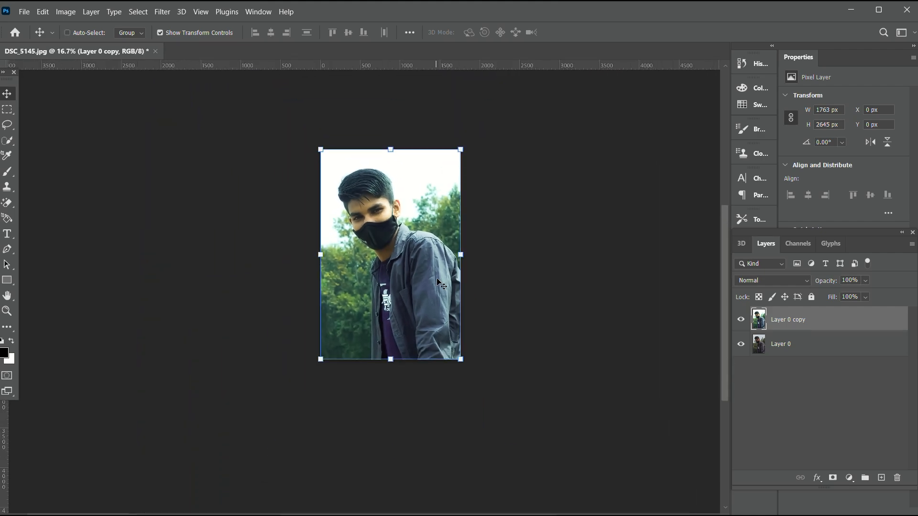
pyautogui.click(741, 319)
pyautogui.click(742, 319)
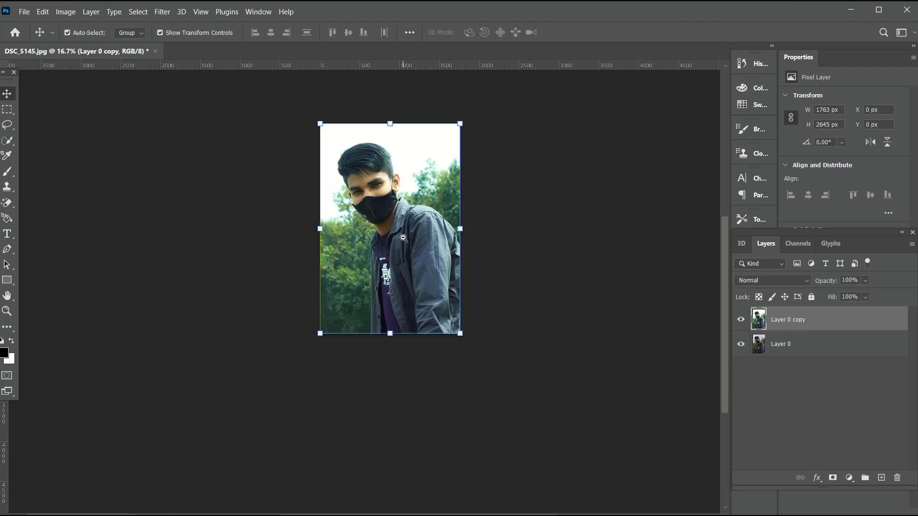
pyautogui.scroll(-1, 405, 235)
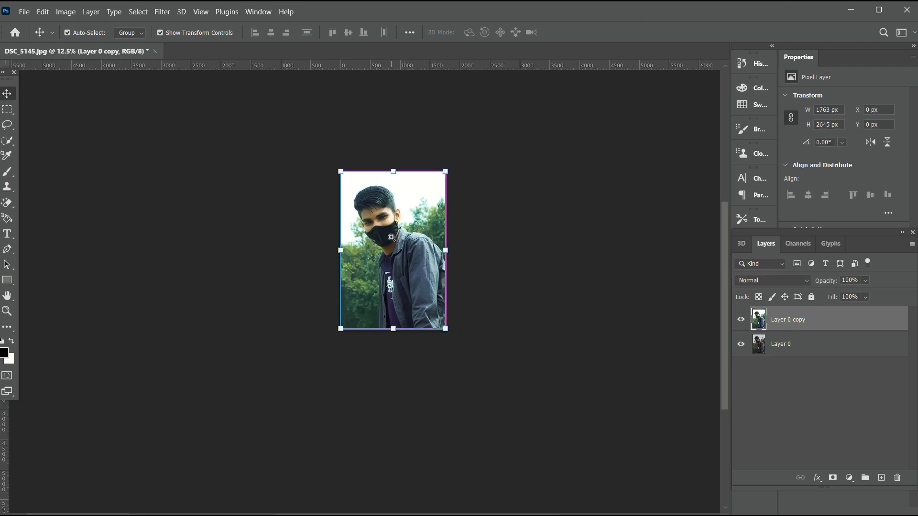
pyautogui.scroll(3, 396, 236)
pyautogui.scroll(-2, 391, 238)
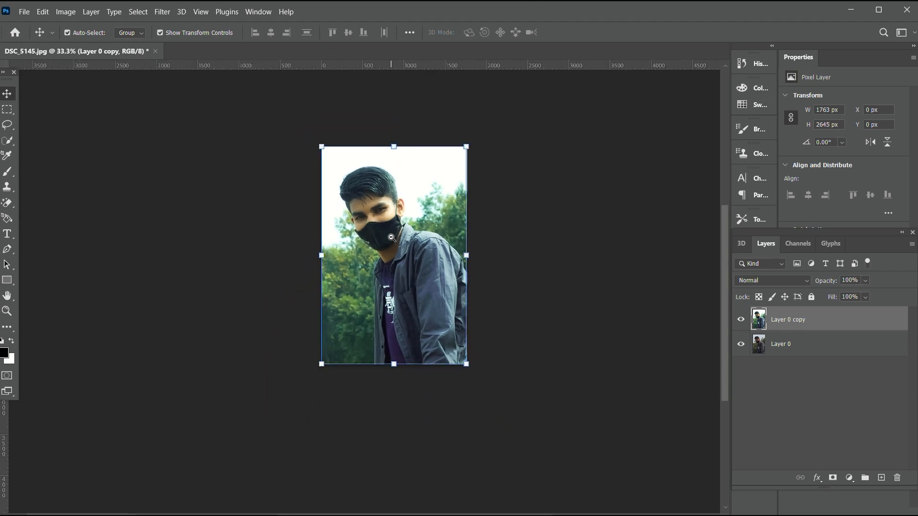
pyautogui.scroll(4, 374, 207)
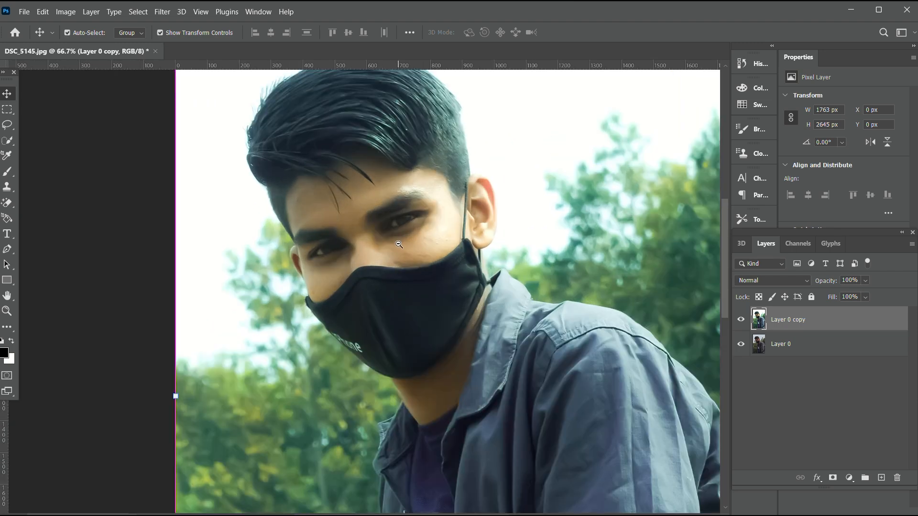